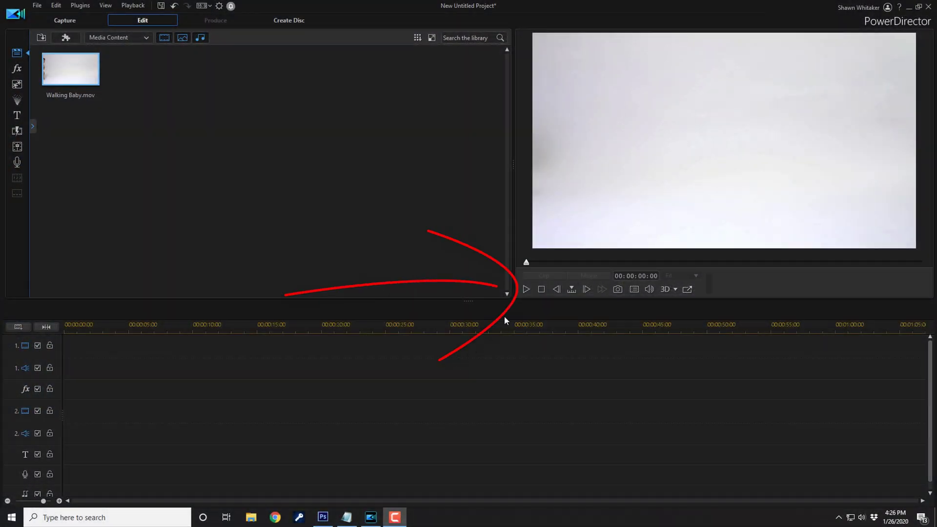
# Play and stop the Walking Baby footage, then bring up the timeline's track options.
pyautogui.click(525, 288)
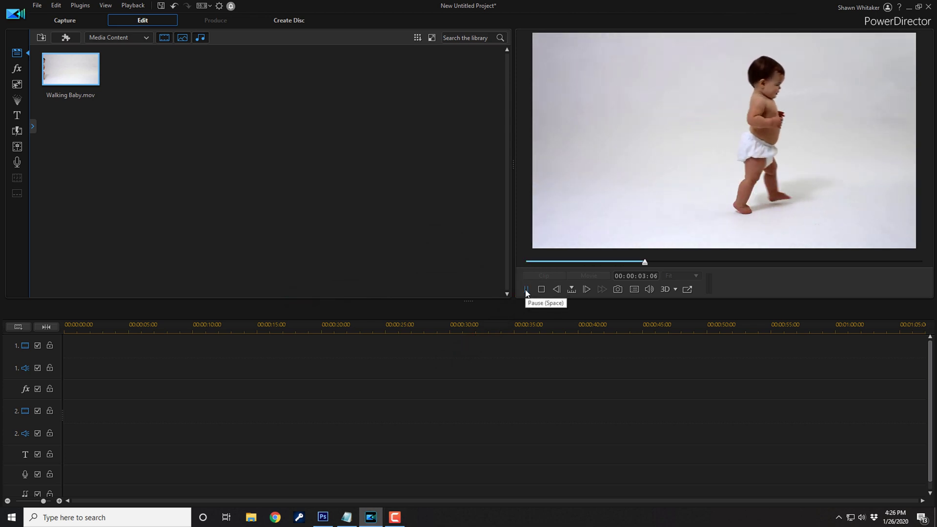
pyautogui.click(541, 289)
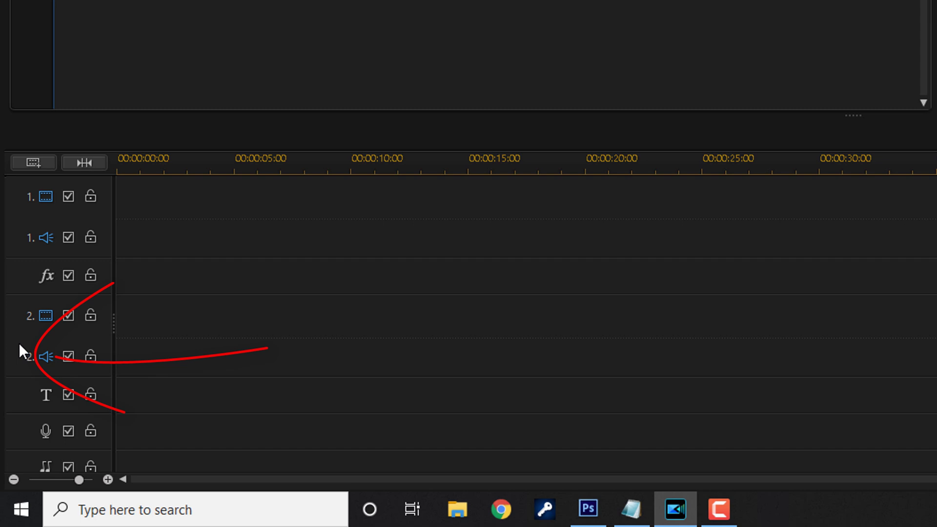
pyautogui.rightClick(19, 343)
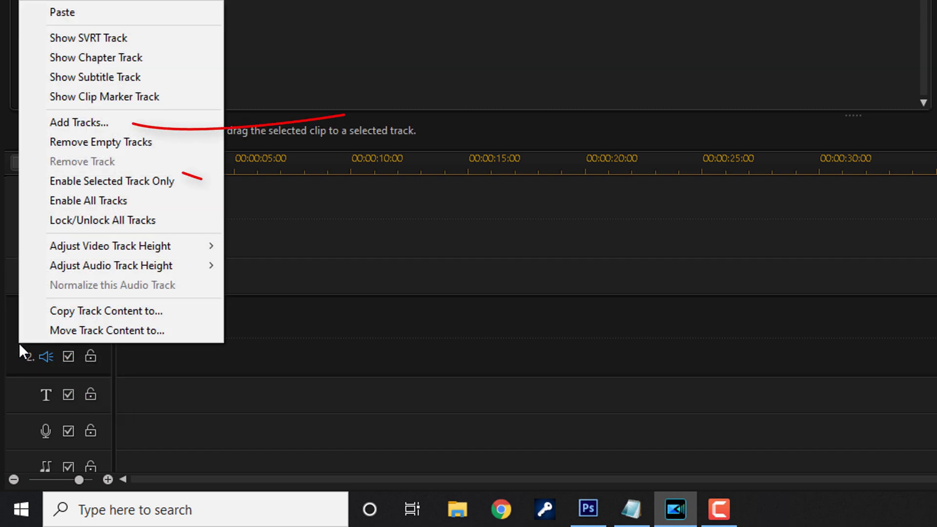
# Add one video track and one audio track below Track 2.
pyautogui.click(95, 125)
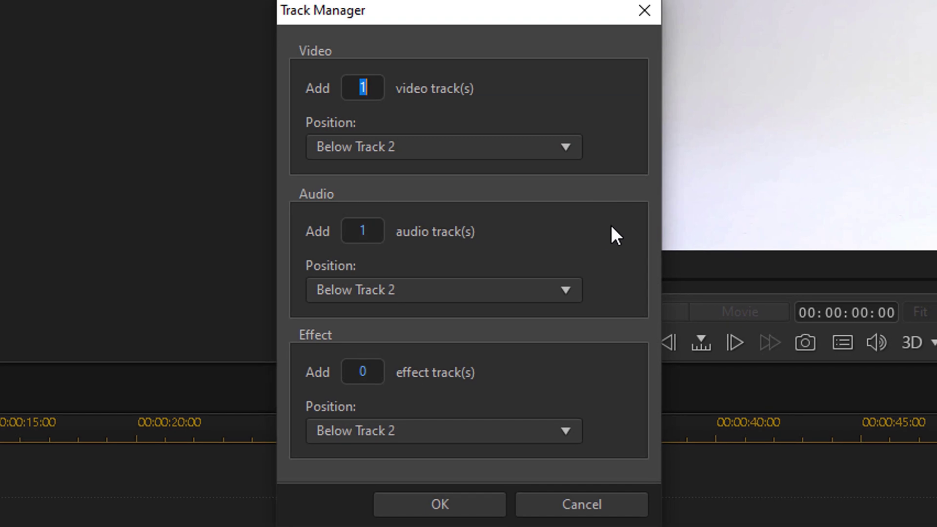
pyautogui.click(469, 507)
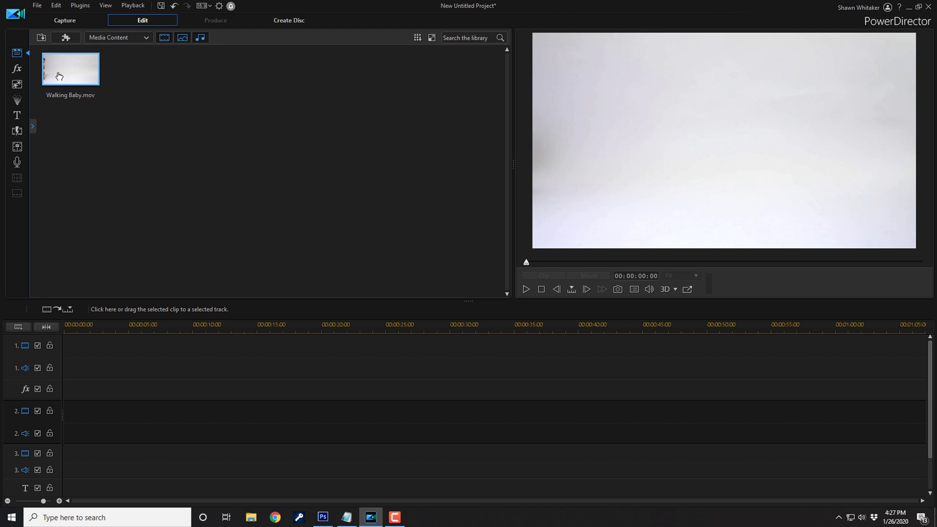
# Place Walking Baby.mov at the start of track 1 and paste-overwrite a copy onto track 3.
pyautogui.moveTo(59, 76); pyautogui.dragTo(65, 355)
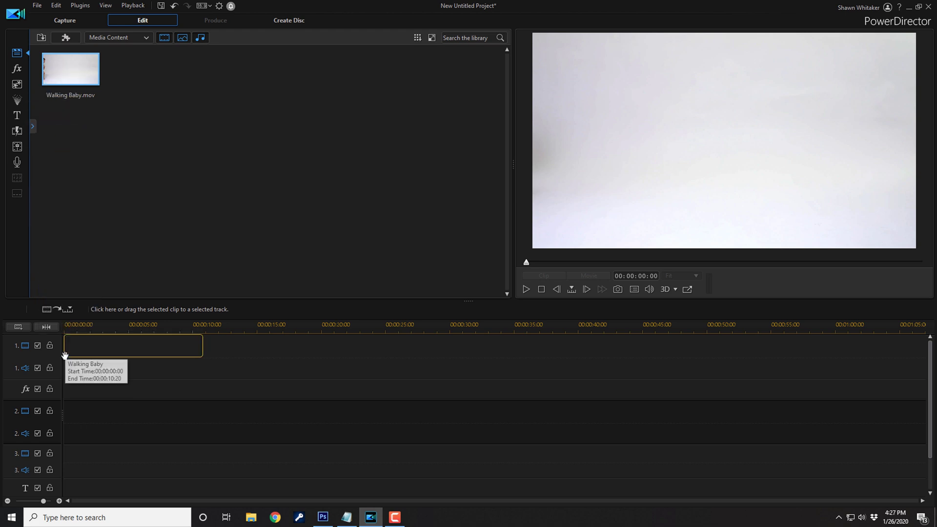
pyautogui.moveTo(64, 354); pyautogui.dragTo(64, 355)
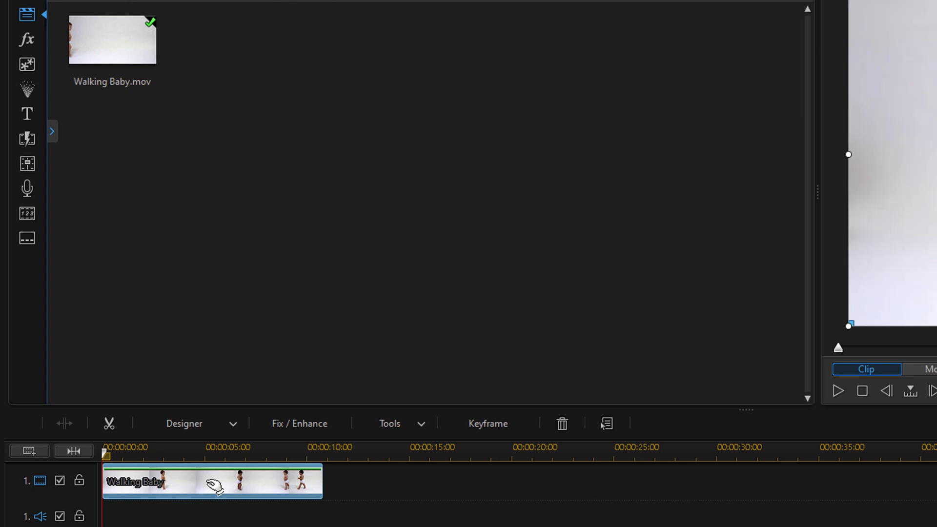
pyautogui.rightClick(213, 485)
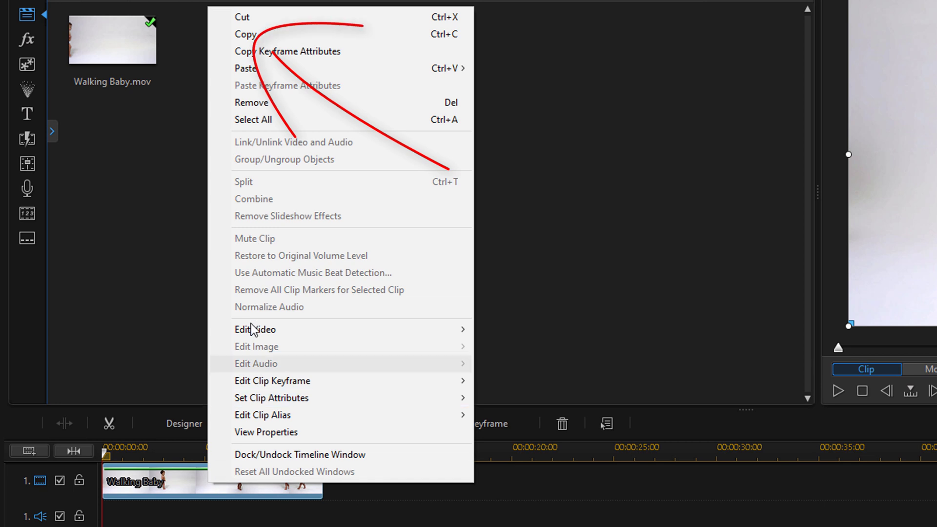
pyautogui.click(276, 34)
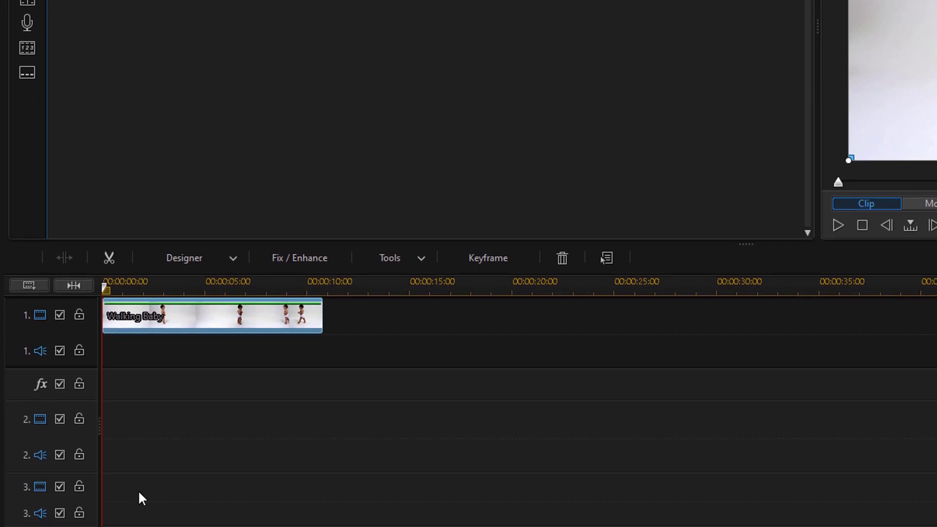
pyautogui.click(139, 491)
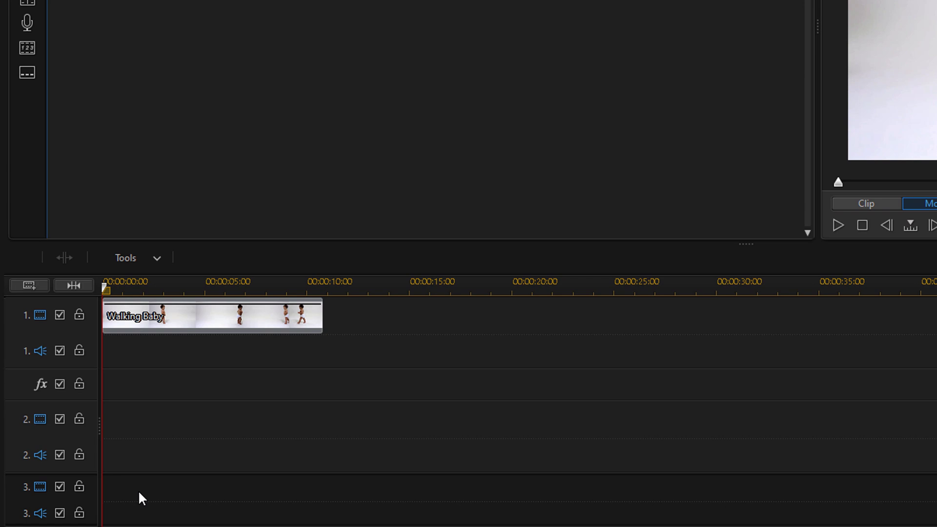
pyautogui.rightClick(139, 489)
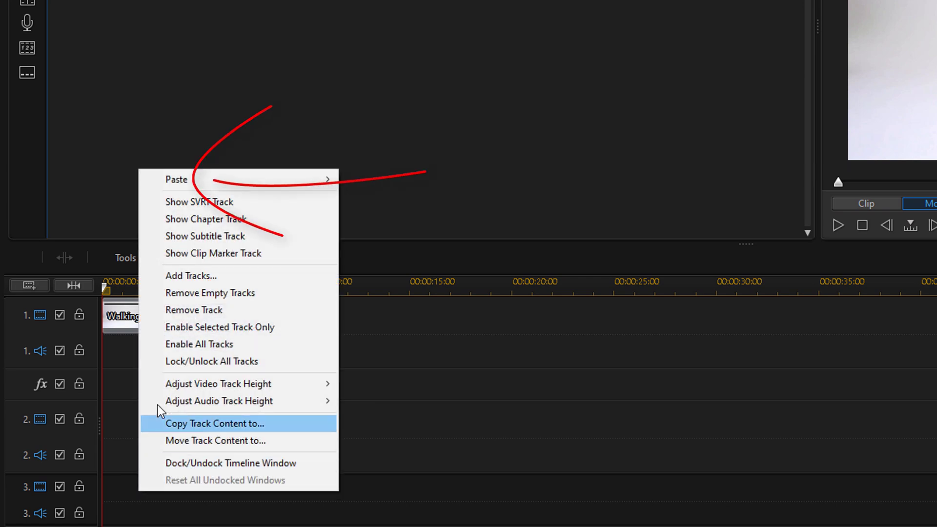
pyautogui.moveTo(234, 179)
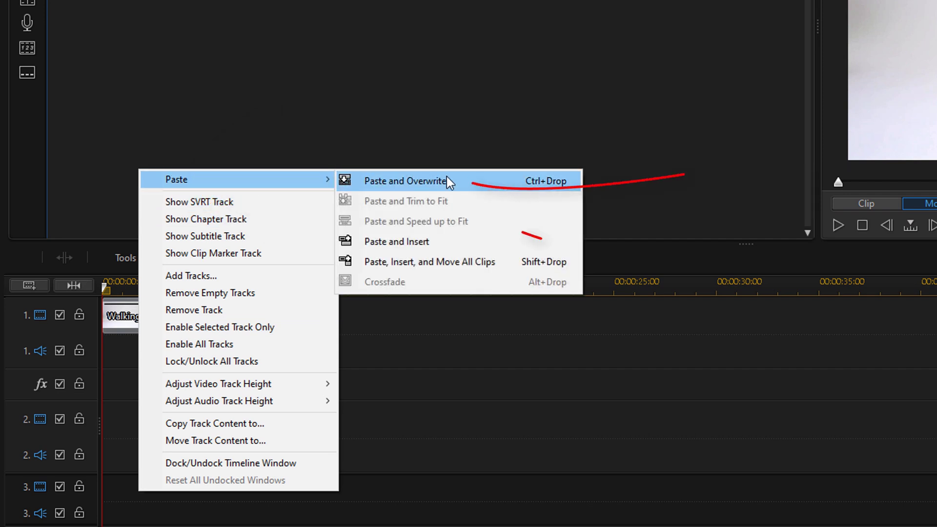
pyautogui.click(480, 186)
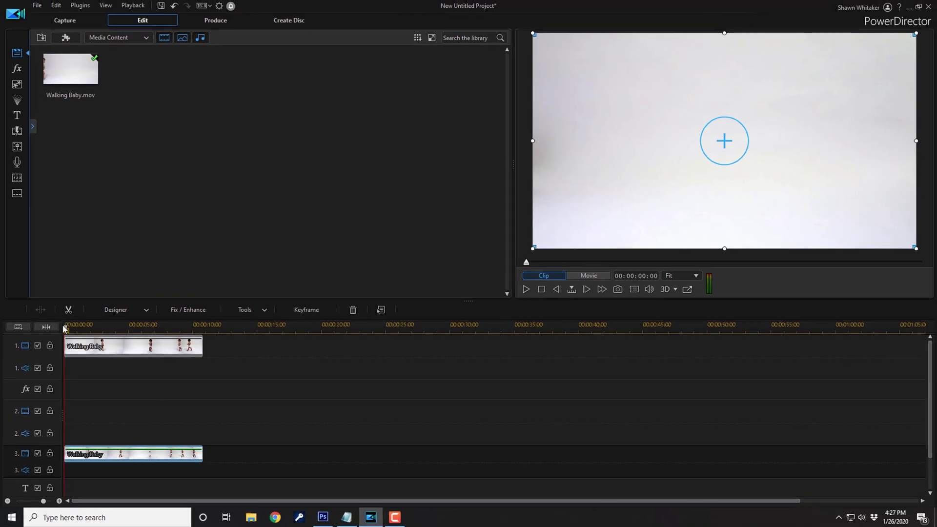
# Split the track 3 Walking Baby copy at about 00:00:01:12 and show the title templates.
pyautogui.moveTo(66, 330); pyautogui.dragTo(83, 336)
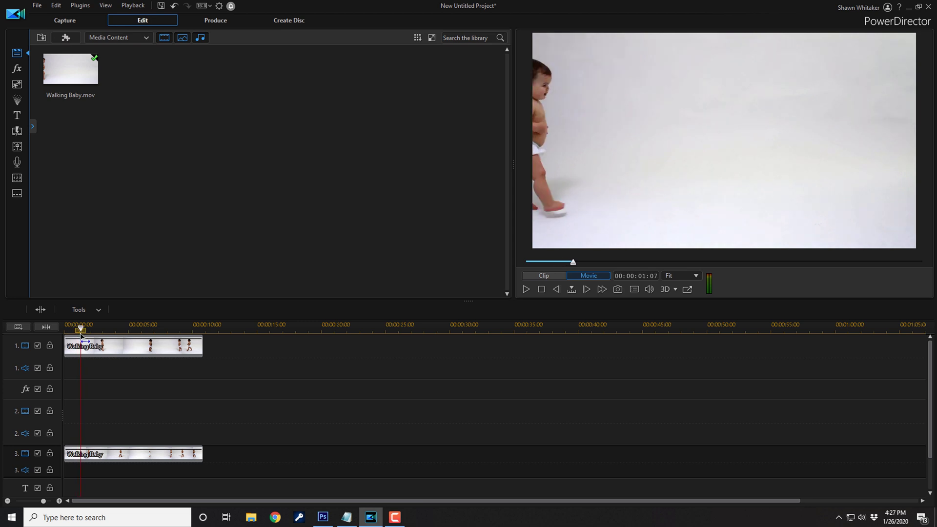
pyautogui.click(83, 337)
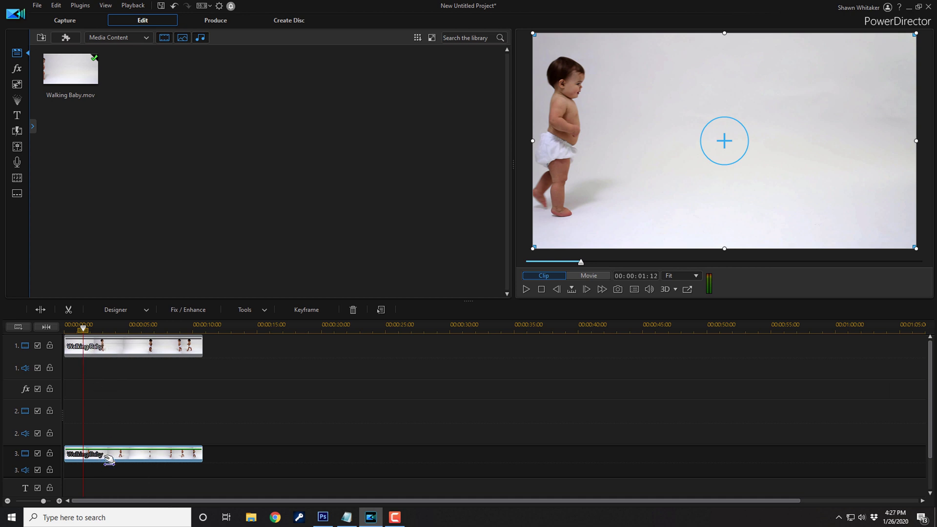
pyautogui.click(37, 313)
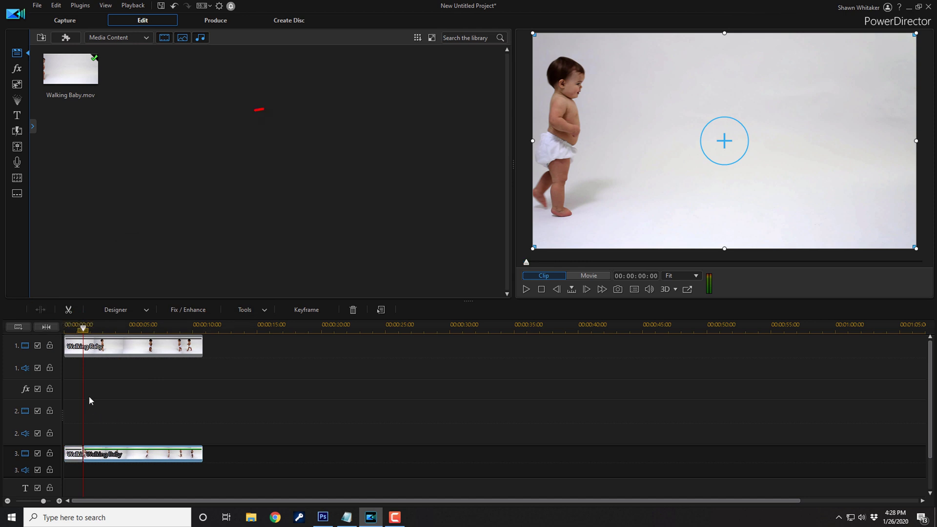
pyautogui.click(17, 119)
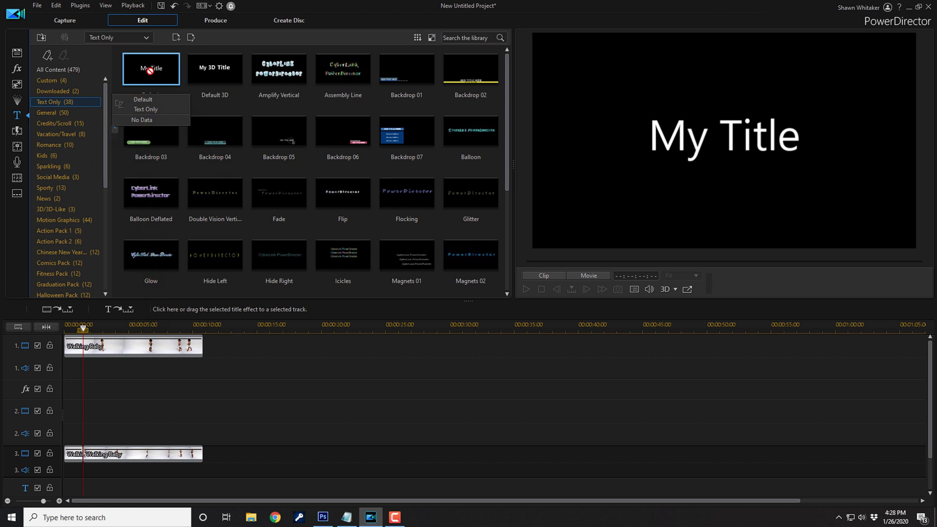
# Place the Default My Title on track 2 at 00:00:01:12, trimmed to four seconds.
pyautogui.moveTo(150, 72)
pyautogui.mouseDown()
pyautogui.moveTo(103, 415)
pyautogui.moveTo(86, 420)
pyautogui.mouseUp()
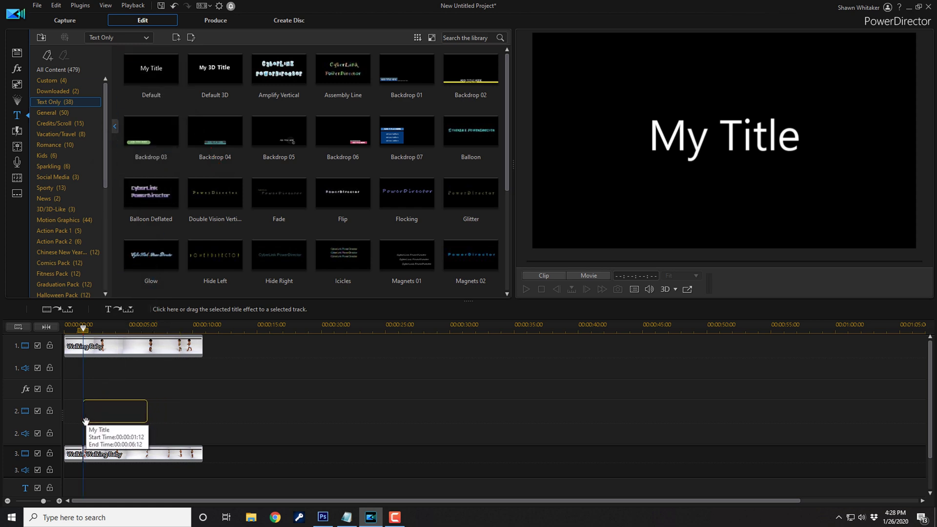
pyautogui.moveTo(85, 420); pyautogui.dragTo(86, 420)
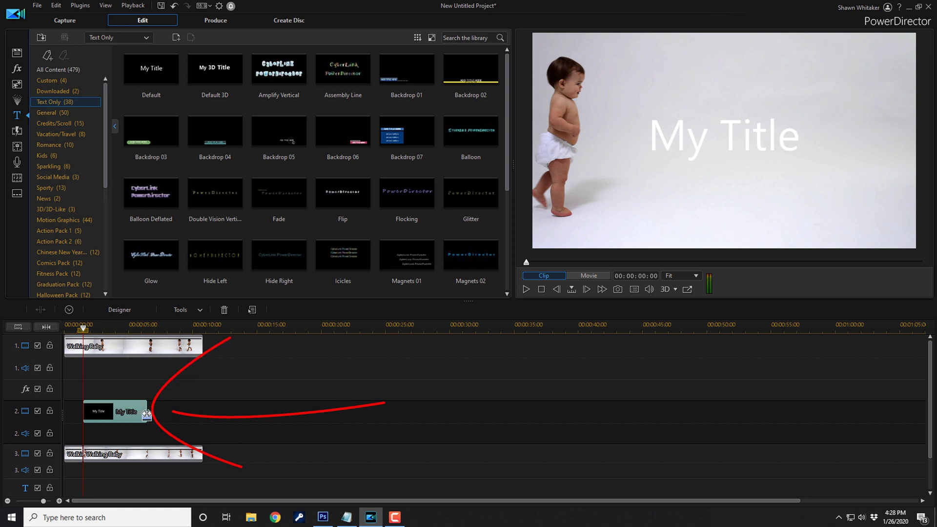
pyautogui.moveTo(147, 415); pyautogui.dragTo(139, 415)
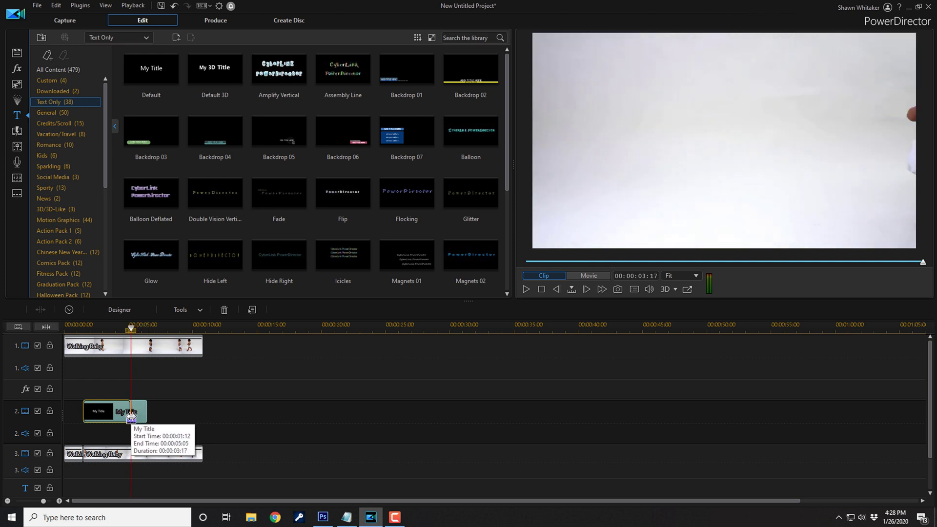
pyautogui.moveTo(139, 415)
pyautogui.mouseDown()
pyautogui.moveTo(125, 415)
pyautogui.moveTo(136, 415)
pyautogui.mouseUp()
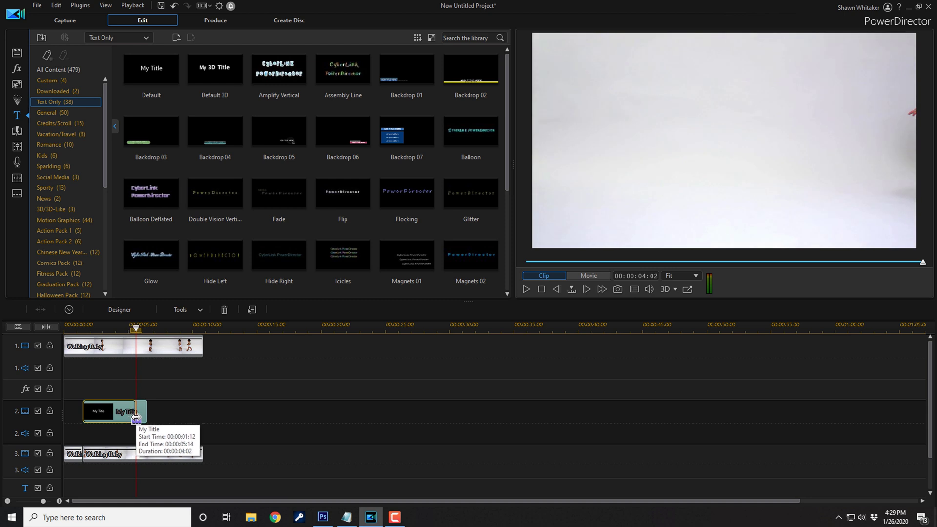
pyautogui.moveTo(137, 415); pyautogui.dragTo(134, 415)
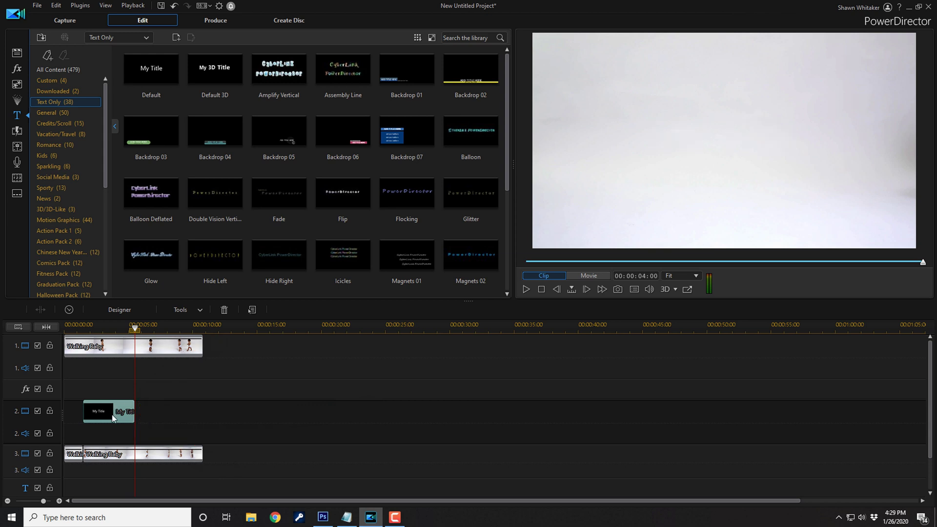
# Change the title text to 'Baby' and give it a drop shadow.
pyautogui.doubleClick(113, 418)
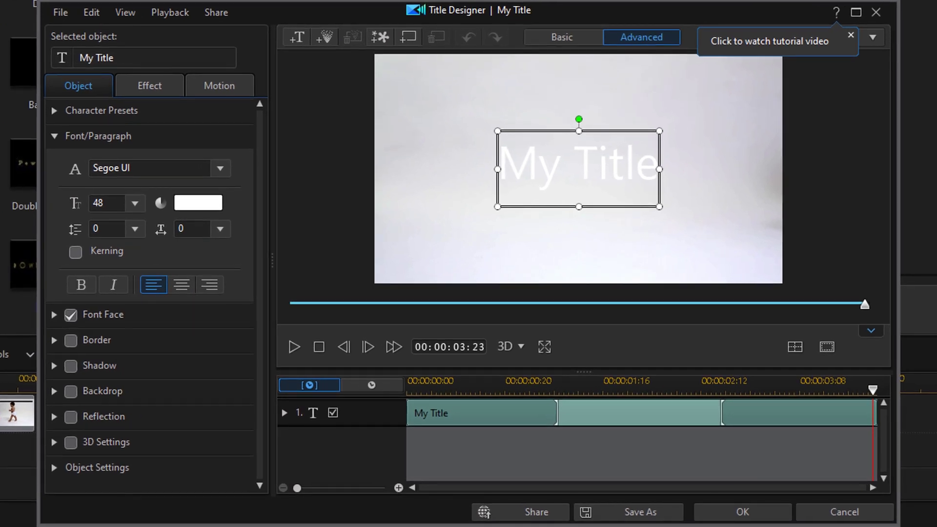
pyautogui.click(119, 59)
pyautogui.write('Baby')
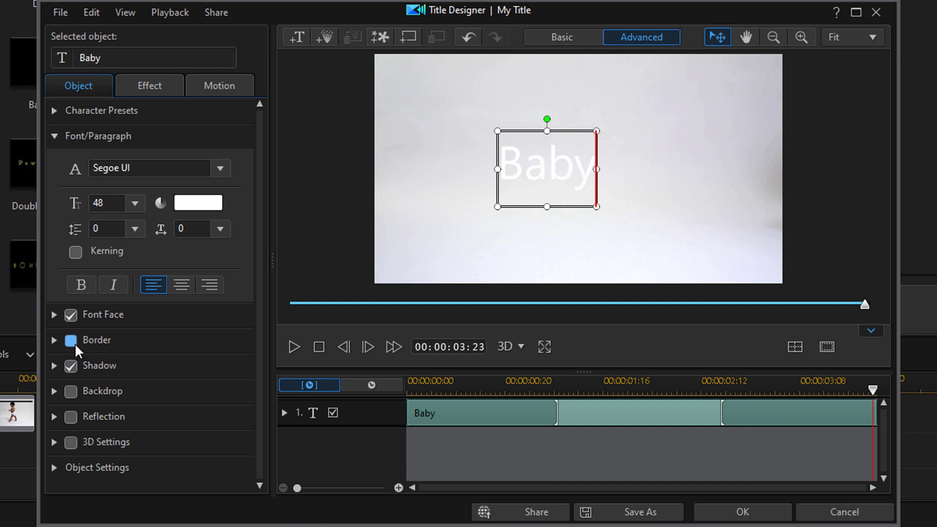
pyautogui.doubleClick(558, 184)
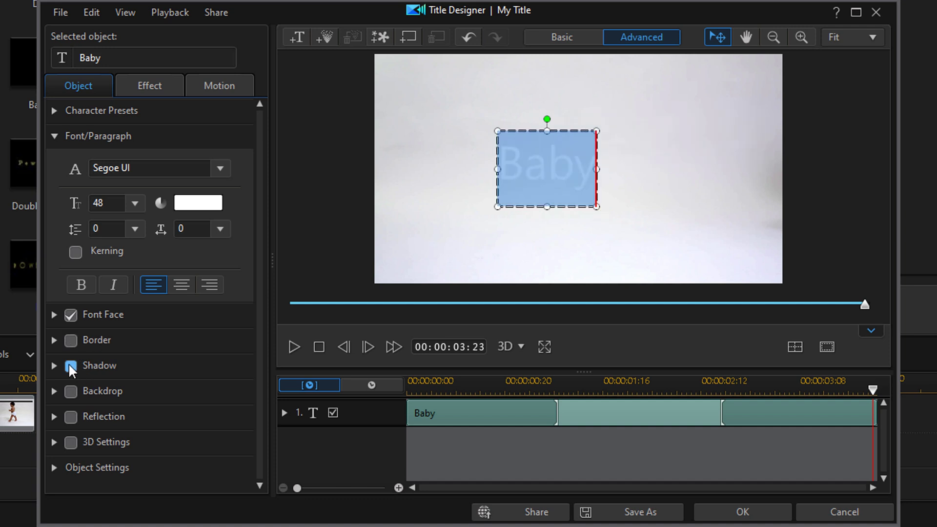
pyautogui.click(70, 366)
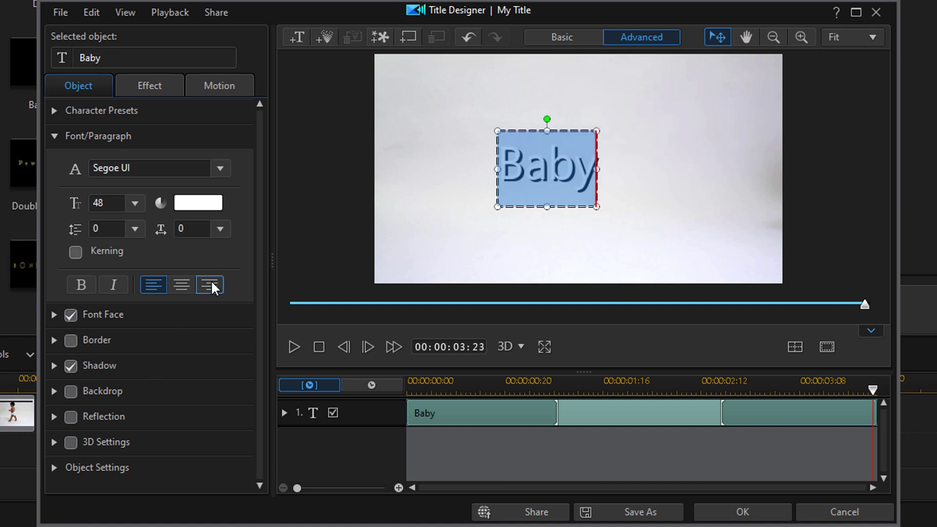
pyautogui.click(524, 128)
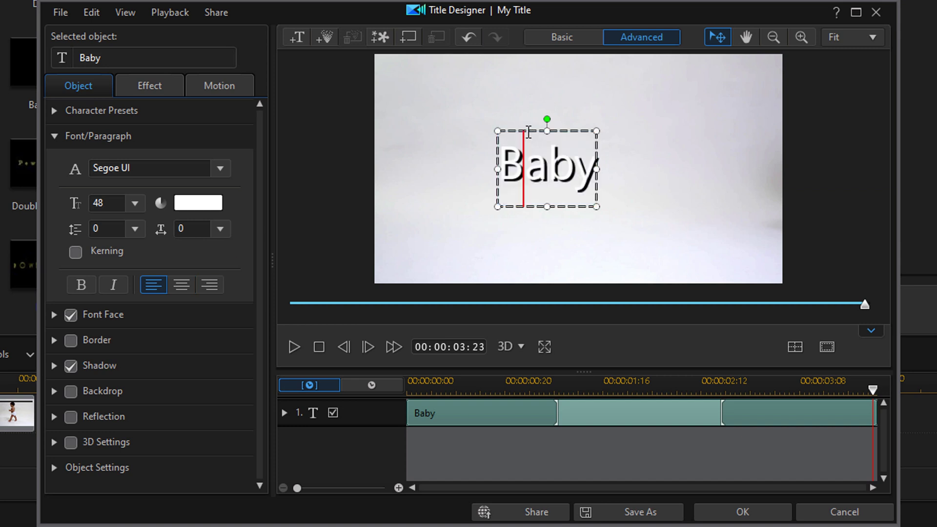
pyautogui.click(525, 129)
# Nudge the Baby text box left five steps and accept the title changes.
pyautogui.press('Left')
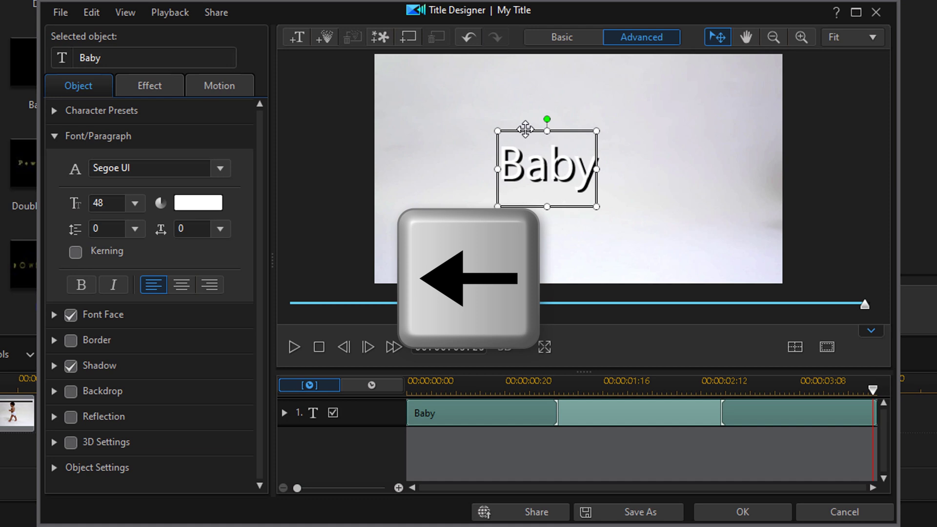
pyautogui.press('Left')
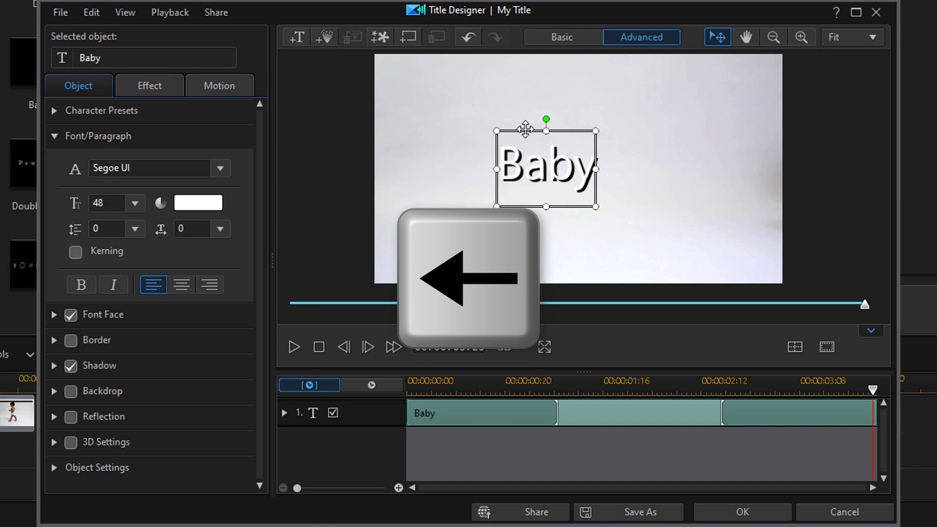
pyautogui.press('Left')
pyautogui.press('Left')
pyautogui.press('Left')
pyautogui.press('Left')
pyautogui.press('Left')
pyautogui.press('Left')
pyautogui.press('Left')
pyautogui.press('Left')
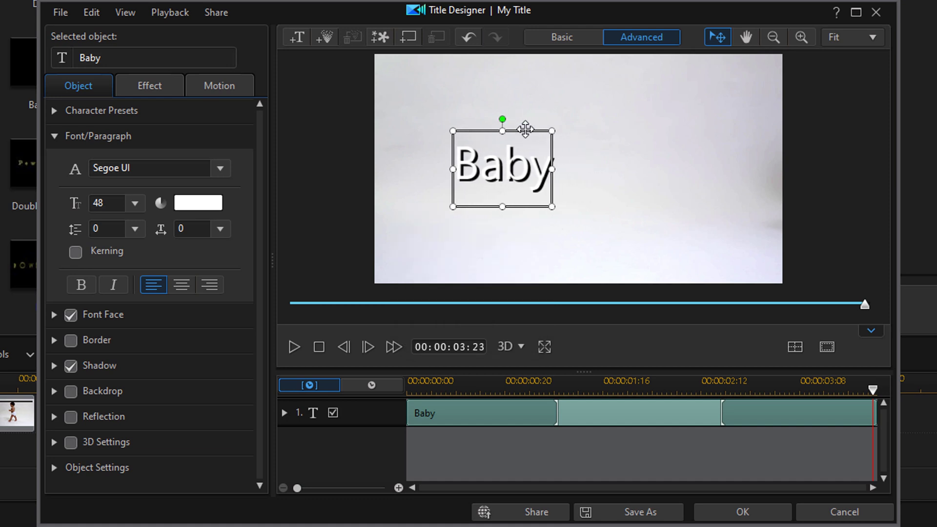
pyautogui.press('Left')
pyautogui.press('Left')
pyautogui.press('Left')
pyautogui.press('Left')
pyautogui.press('Left')
pyautogui.press('Left')
pyautogui.press('Left')
pyautogui.press('Left')
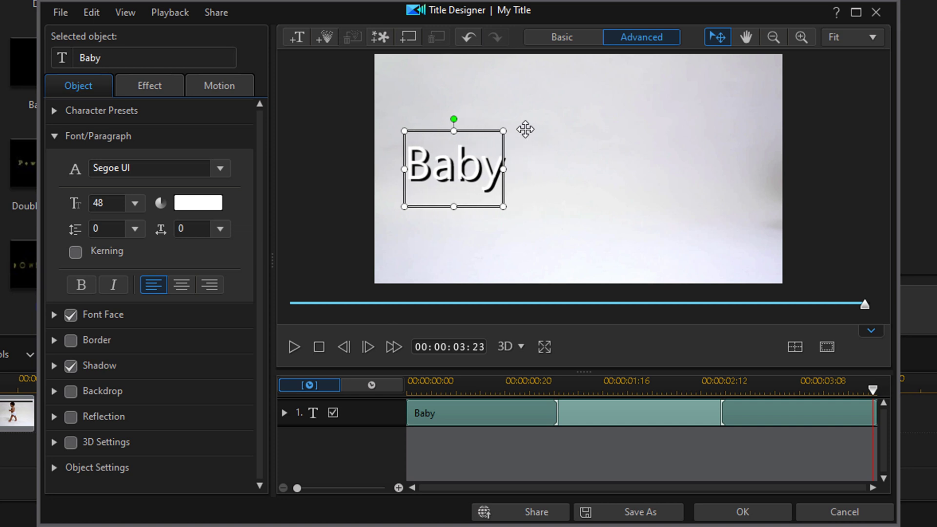
pyautogui.press('Left')
pyautogui.press('Left')
pyautogui.press('Left')
pyautogui.press('Left')
pyautogui.press('Left')
pyautogui.press('Left')
pyautogui.press('Left')
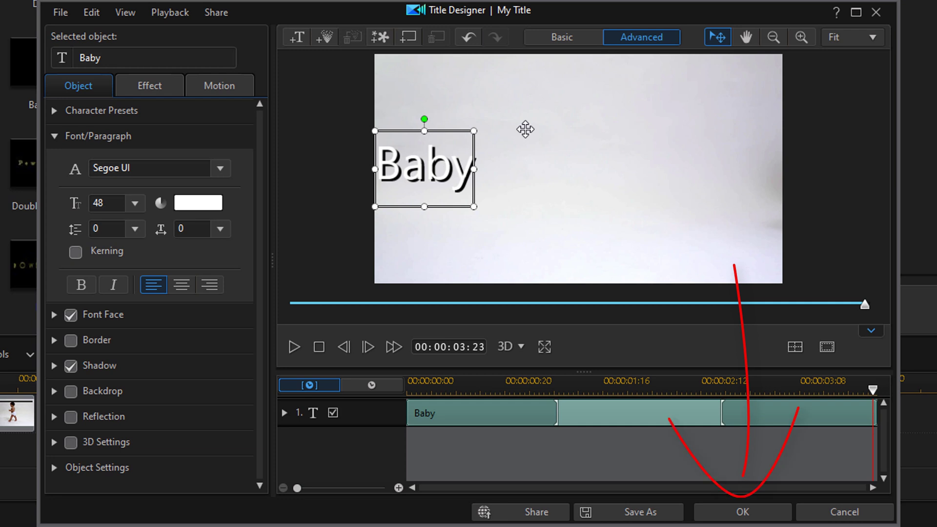
pyautogui.click(726, 510)
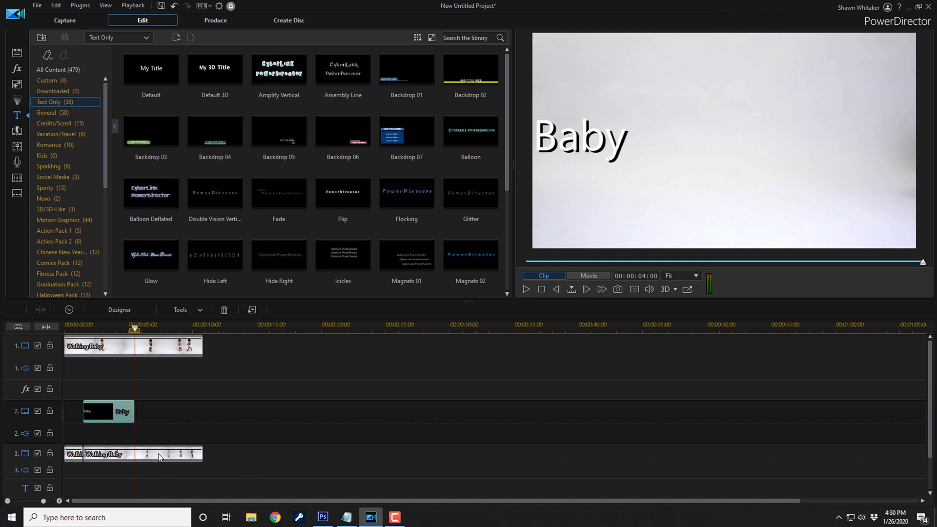
pyautogui.moveTo(135, 326); pyautogui.dragTo(87, 328)
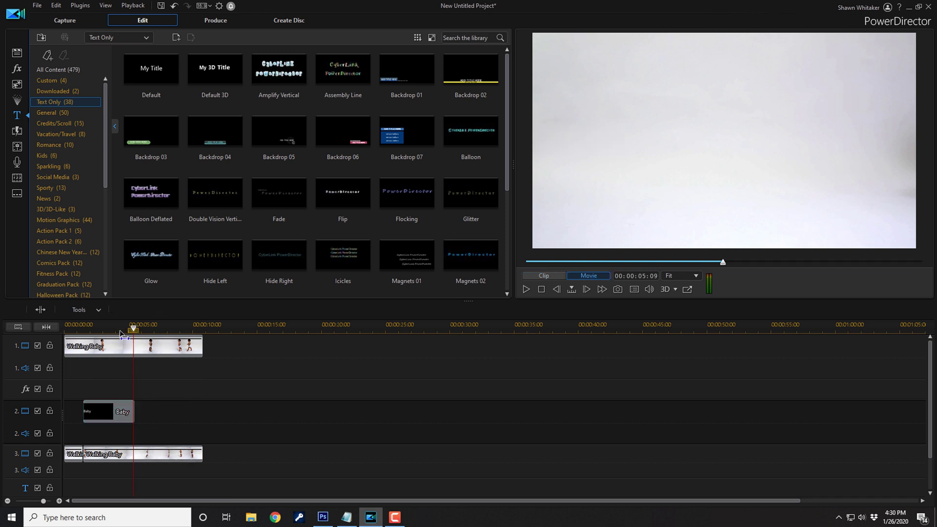
pyautogui.click(87, 345)
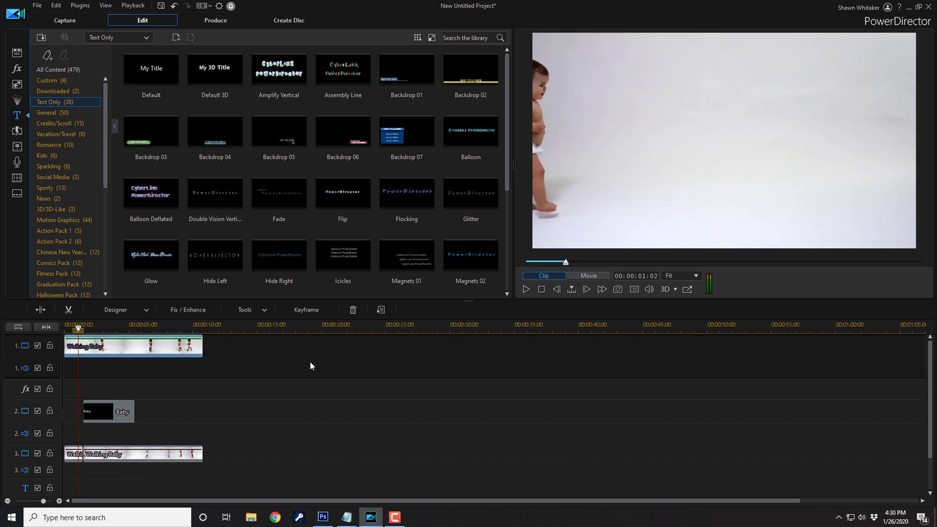
pyautogui.click(483, 384)
pyautogui.press('space')
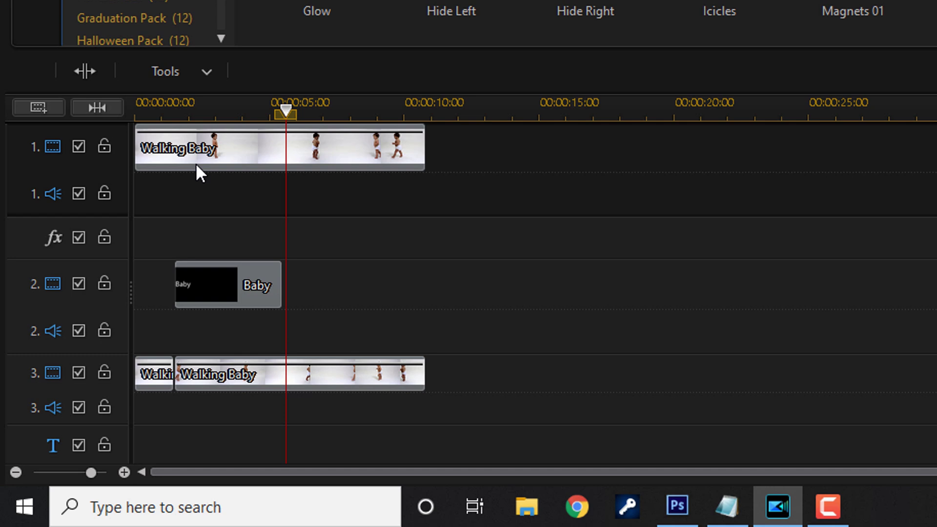
pyautogui.click(168, 153)
# Open Mask Designer from the Designer list for the selected Walking Baby clip.
pyautogui.click(168, 371)
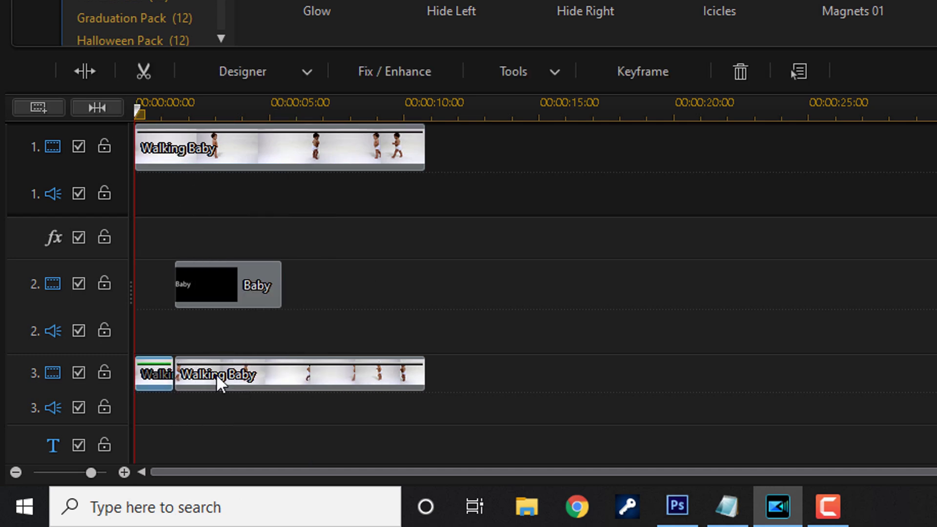
pyautogui.click(247, 373)
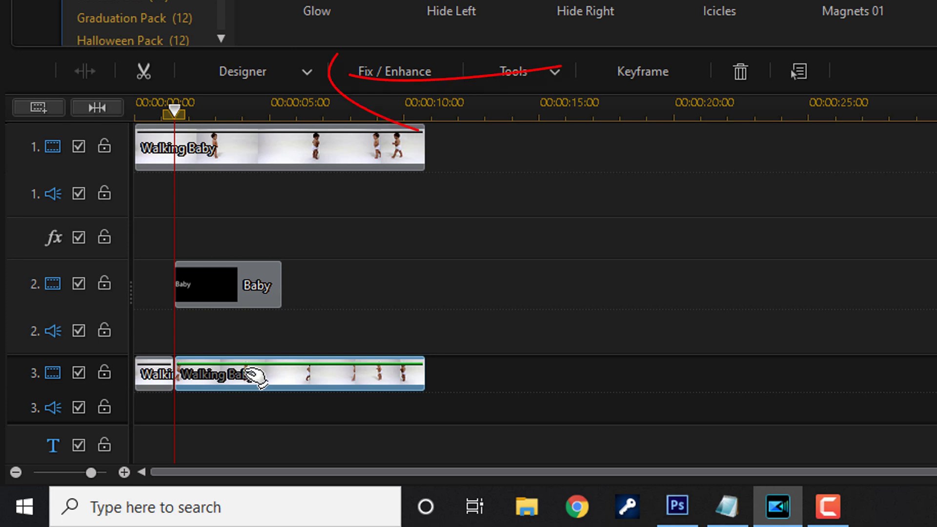
pyautogui.click(306, 73)
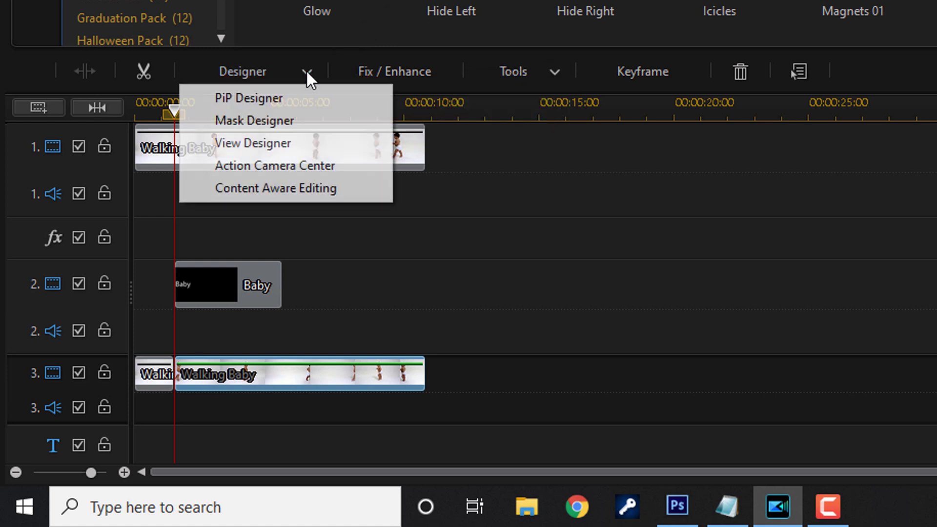
pyautogui.click(294, 123)
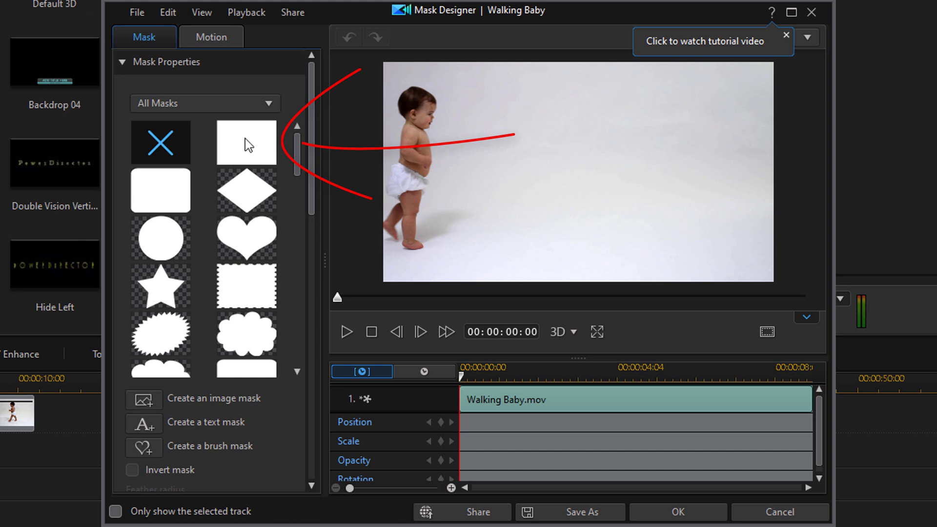
# Apply a rectangle mask, shift it left over the title, and add a starting Position keyframe.
pyautogui.click(245, 140)
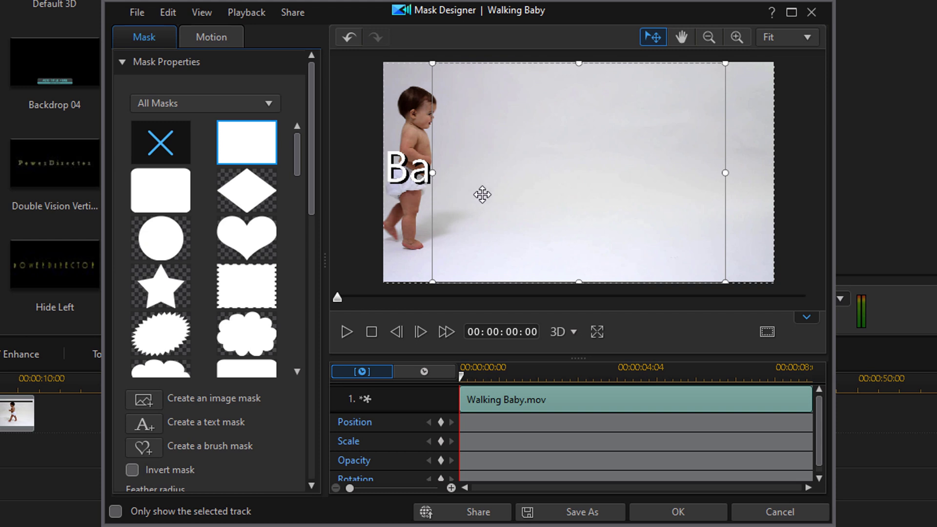
pyautogui.moveTo(482, 194); pyautogui.dragTo(431, 197)
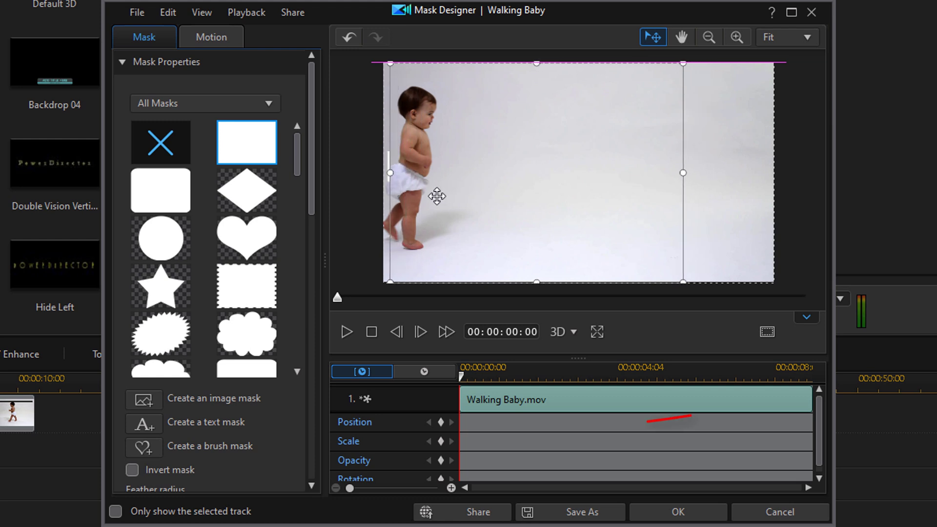
pyautogui.click(441, 422)
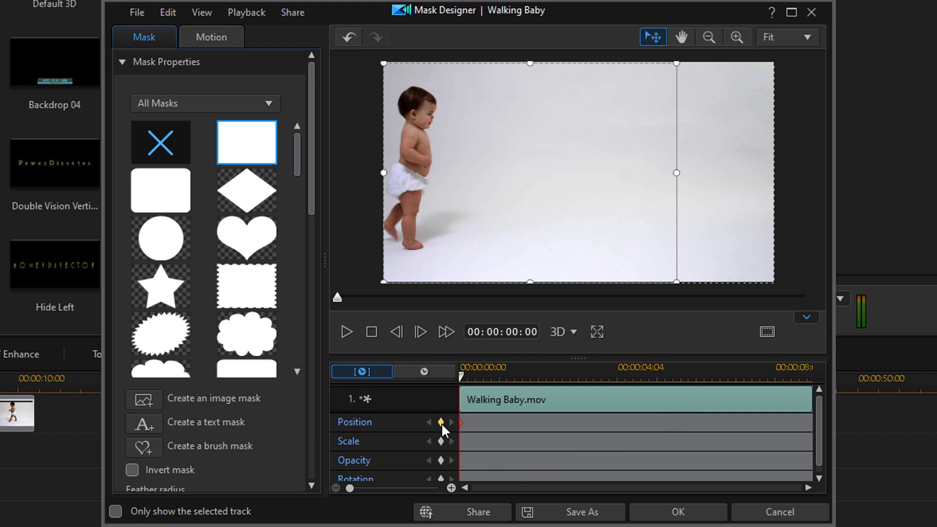
# Step forward frame by frame, nudging the mask slightly right with the baby each time.
pyautogui.click(419, 332)
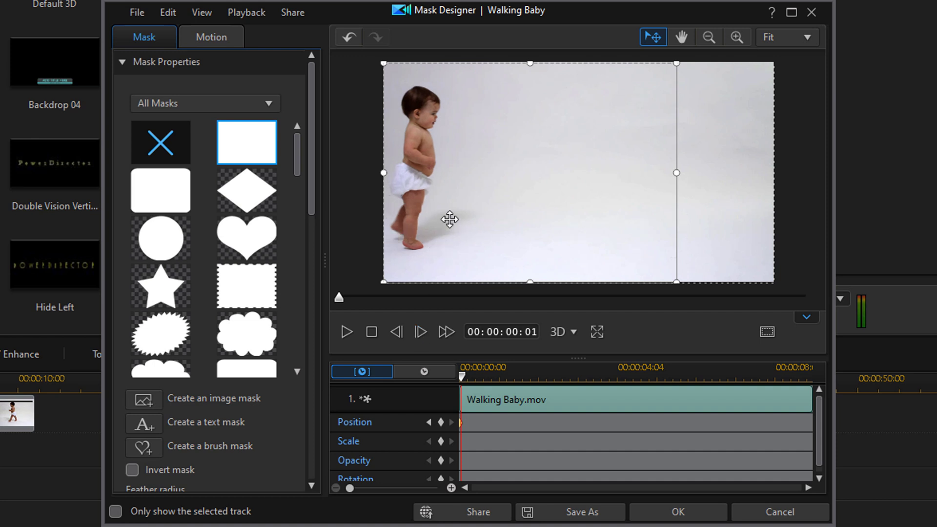
pyautogui.moveTo(449, 220); pyautogui.dragTo(479, 222)
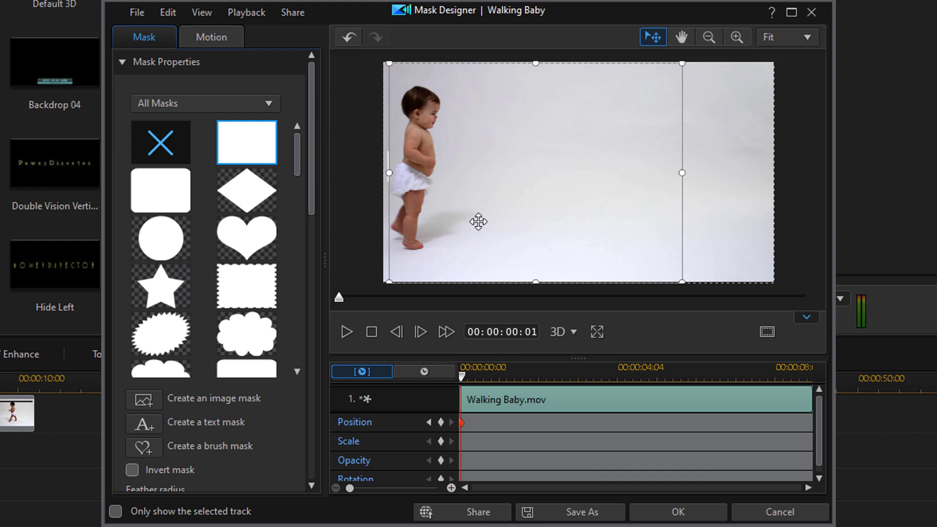
pyautogui.click(418, 336)
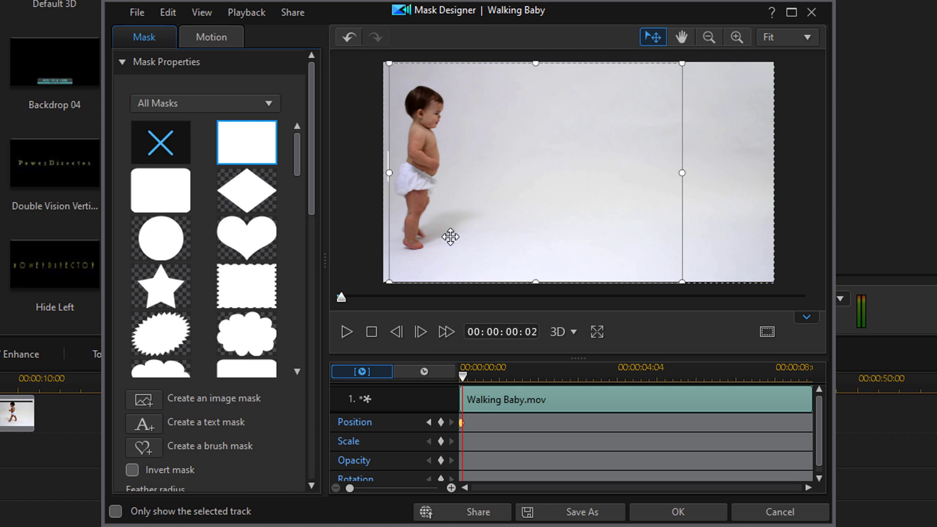
pyautogui.click(452, 237)
pyautogui.moveTo(452, 237); pyautogui.dragTo(456, 237)
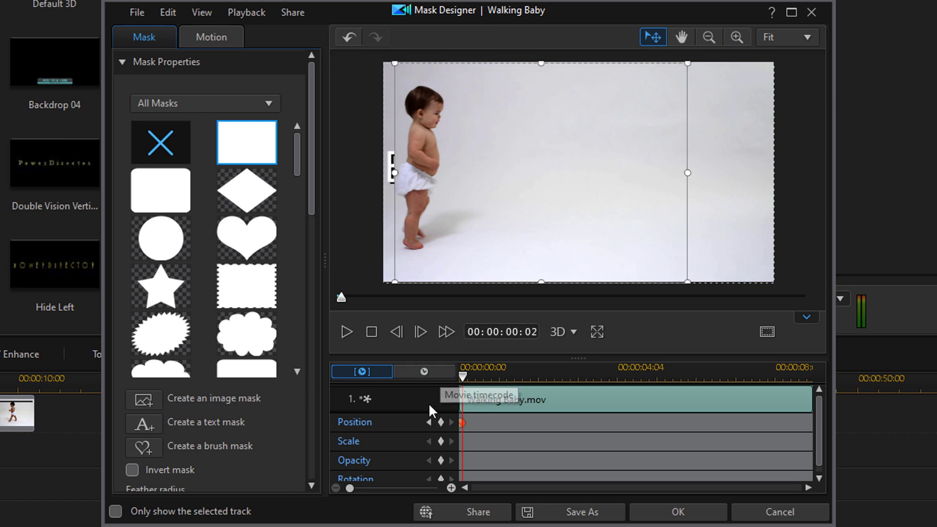
pyautogui.click(419, 333)
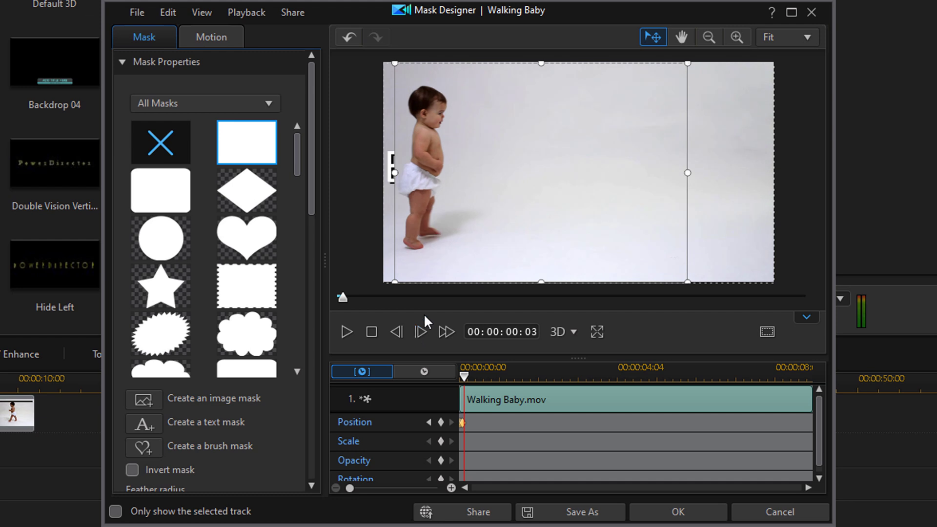
pyautogui.moveTo(441, 248); pyautogui.dragTo(445, 249)
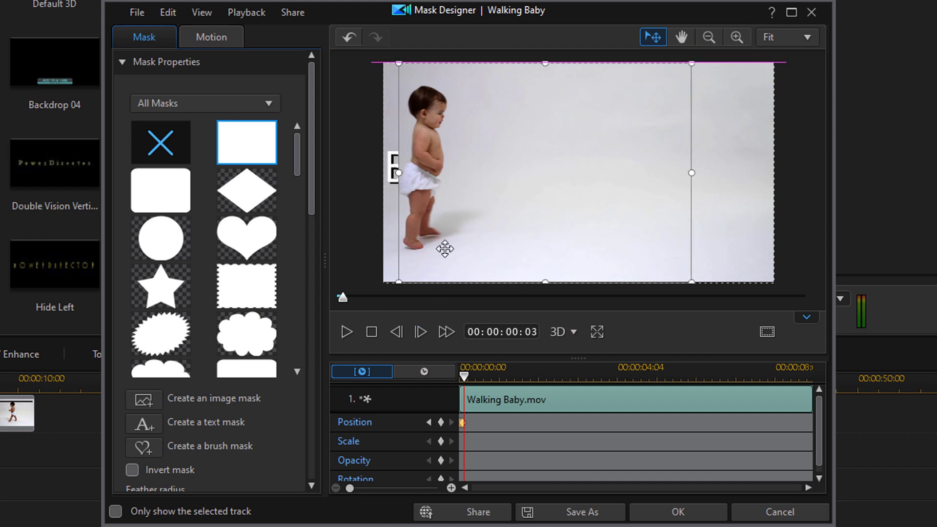
# Advance further frames, slide the mask far right to reveal the title, and accept the mask.
pyautogui.click(420, 332)
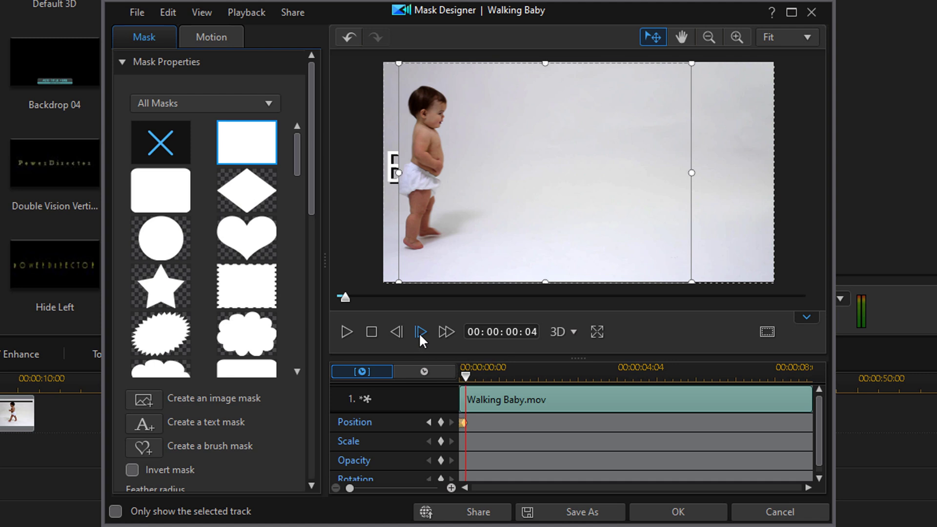
pyautogui.click(419, 332)
pyautogui.moveTo(441, 257)
pyautogui.mouseDown()
pyautogui.moveTo(529, 203)
pyautogui.moveTo(528, 229)
pyautogui.mouseUp()
pyautogui.press('.')
pyautogui.press('.')
pyautogui.press('.')
pyautogui.press('.')
pyautogui.press('.')
pyautogui.click(418, 332)
pyautogui.press('.')
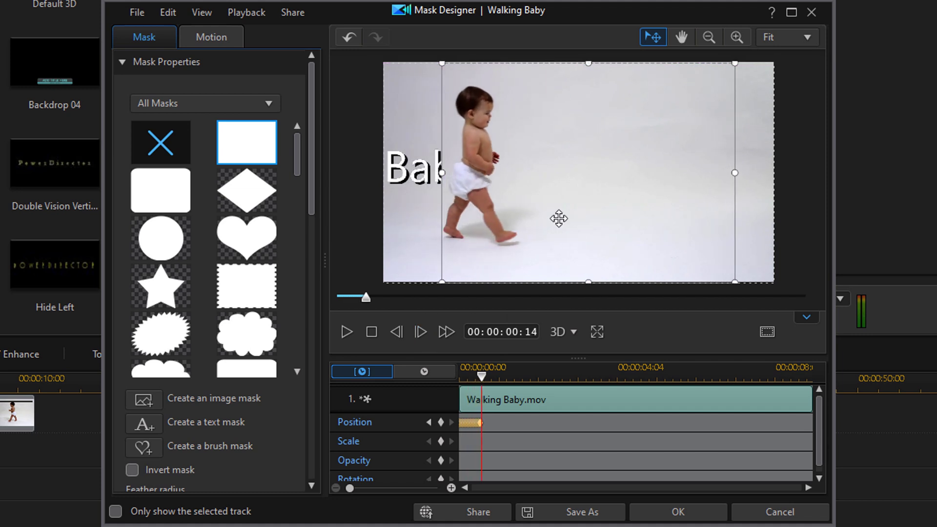
pyautogui.moveTo(558, 218)
pyautogui.mouseDown()
pyautogui.moveTo(566, 205)
pyautogui.moveTo(639, 222)
pyautogui.moveTo(825, 219)
pyautogui.mouseUp()
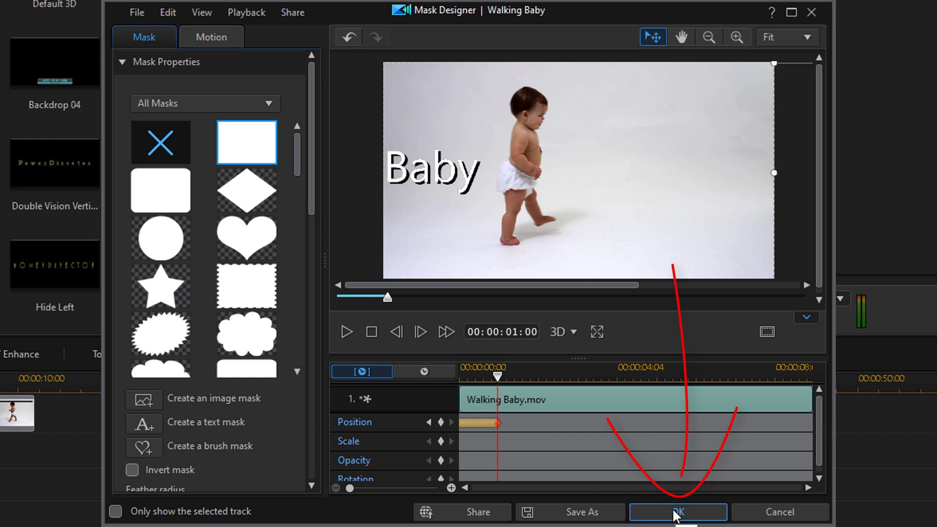
pyautogui.click(677, 512)
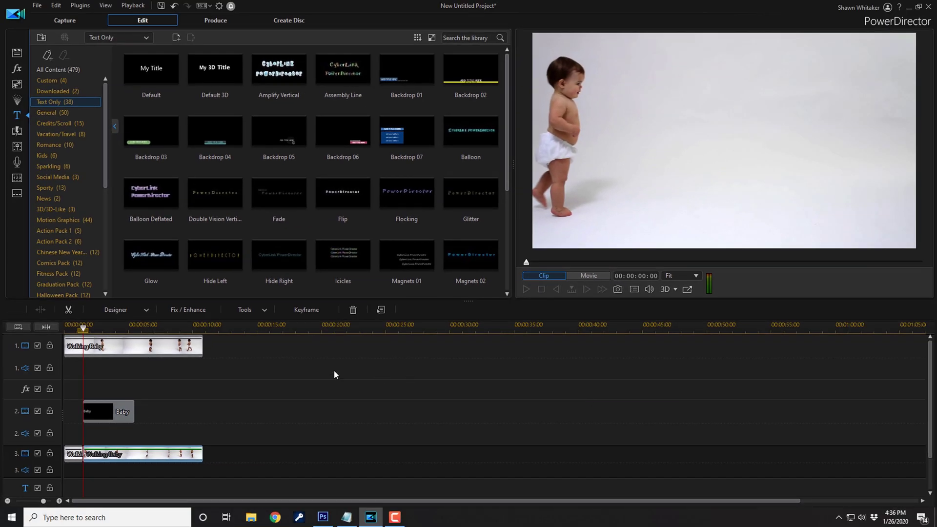
# Rewind to the start and play the whole movie to preview the Baby title reveal.
pyautogui.click(84, 328)
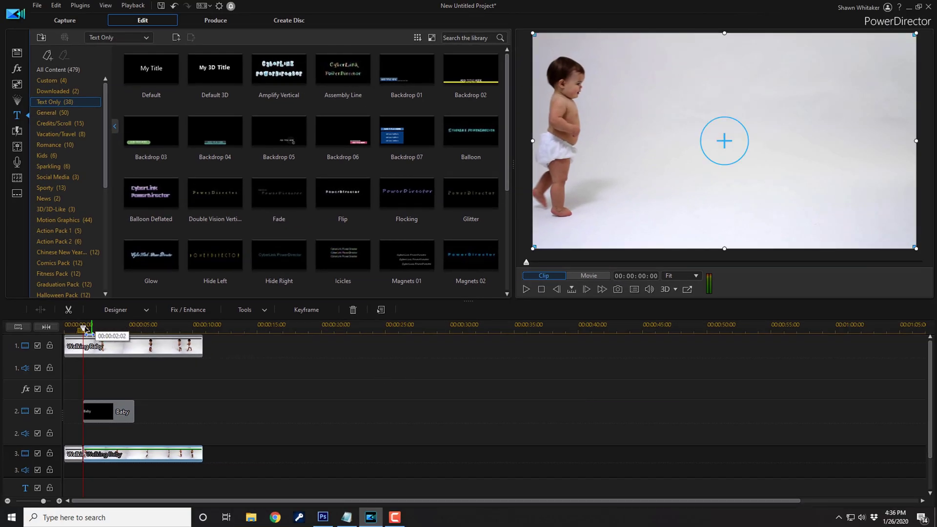
pyautogui.moveTo(84, 330); pyautogui.dragTo(66, 328)
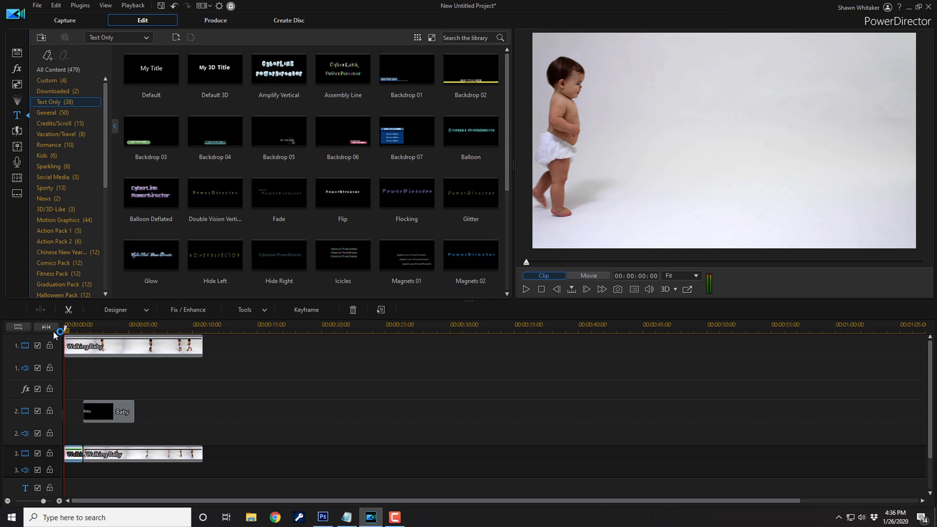
pyautogui.moveTo(285, 295); pyautogui.dragTo(495, 286)
pyautogui.moveTo(427, 230)
pyautogui.mouseDown()
pyautogui.moveTo(508, 271)
pyautogui.moveTo(438, 360)
pyautogui.mouseUp()
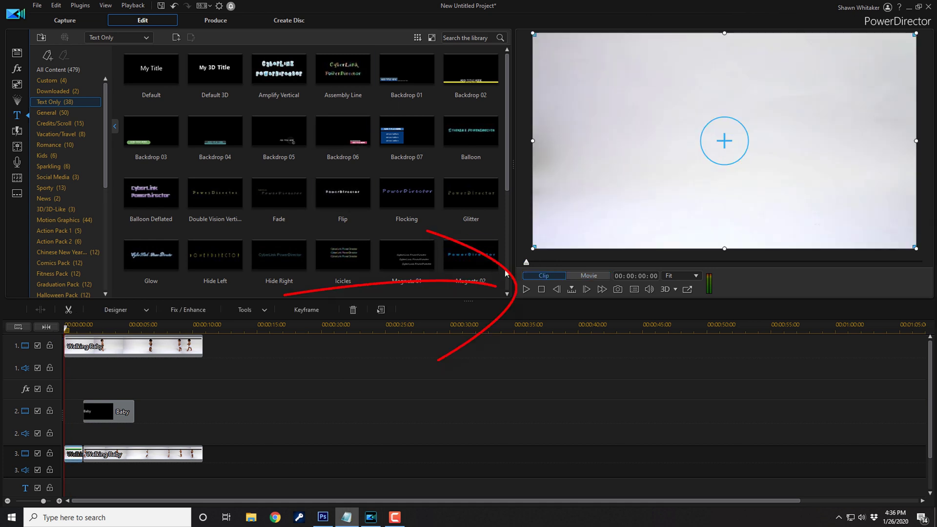
pyautogui.click(576, 276)
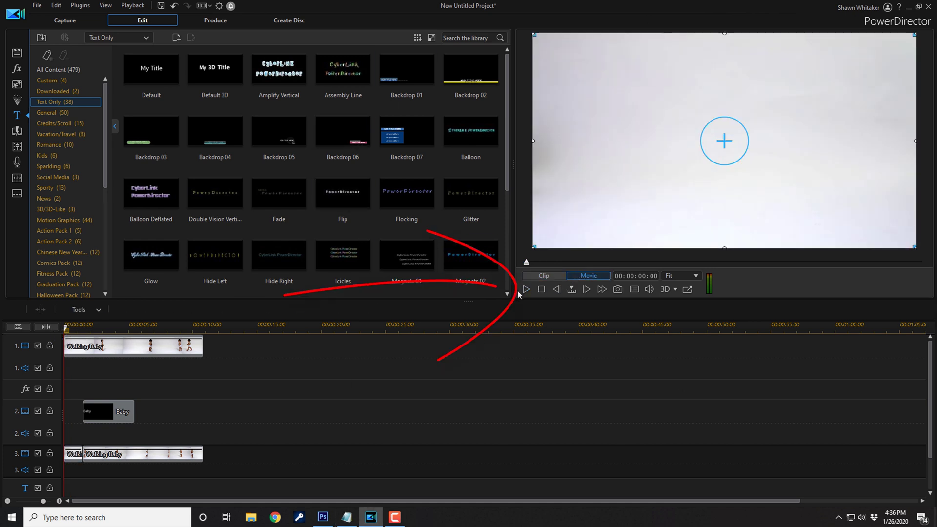
pyautogui.click(526, 290)
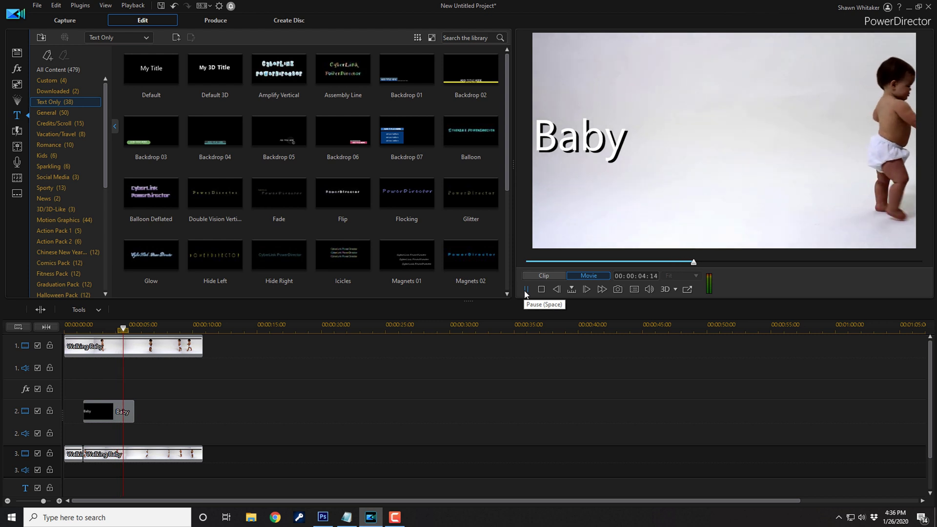
pyautogui.click(525, 290)
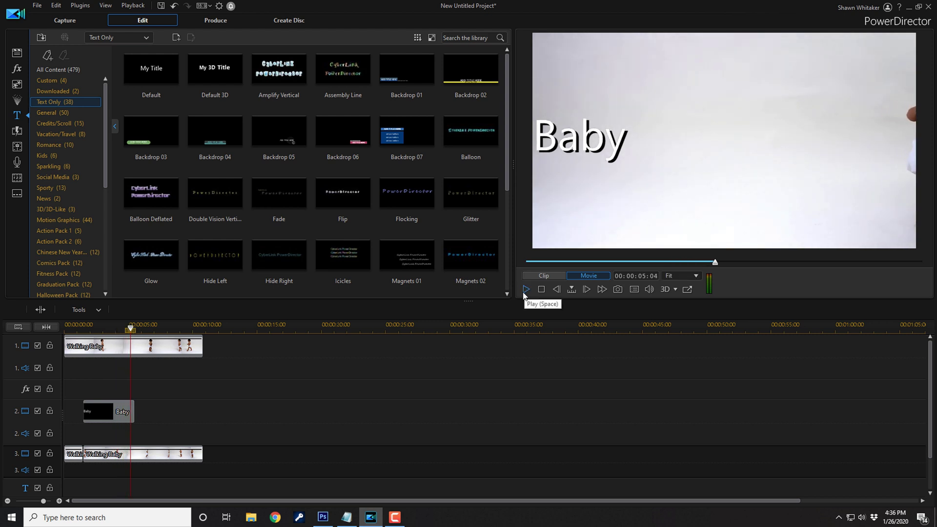